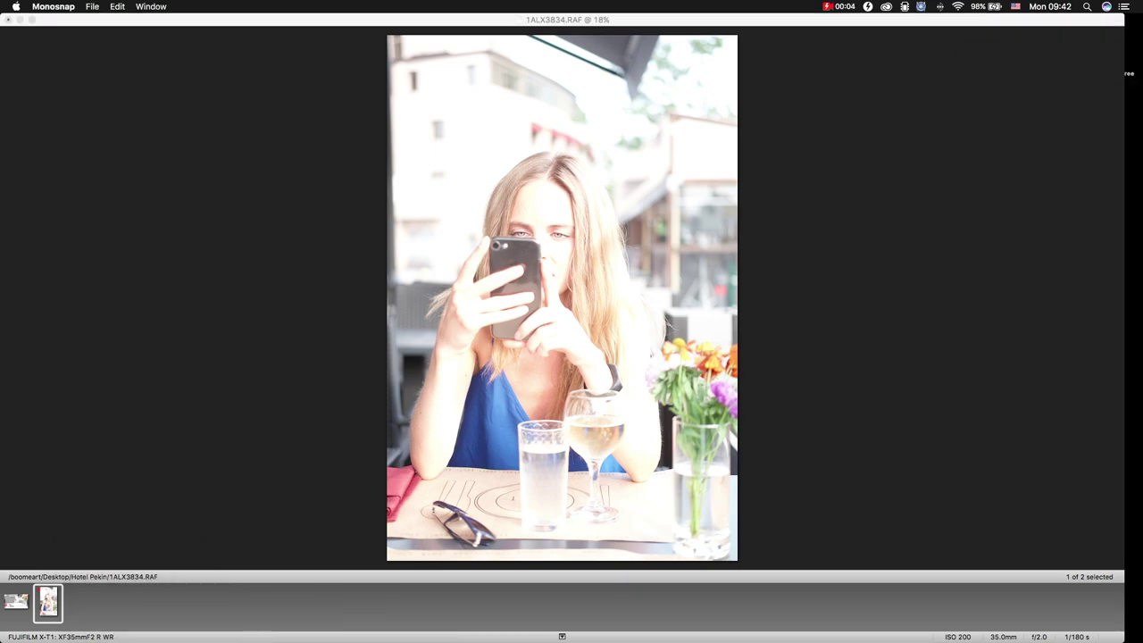
# Step: Bring the Iridient Developer window forward so 1ALX3834.RAF's default exposure settings show
pyautogui.click(340, 21)
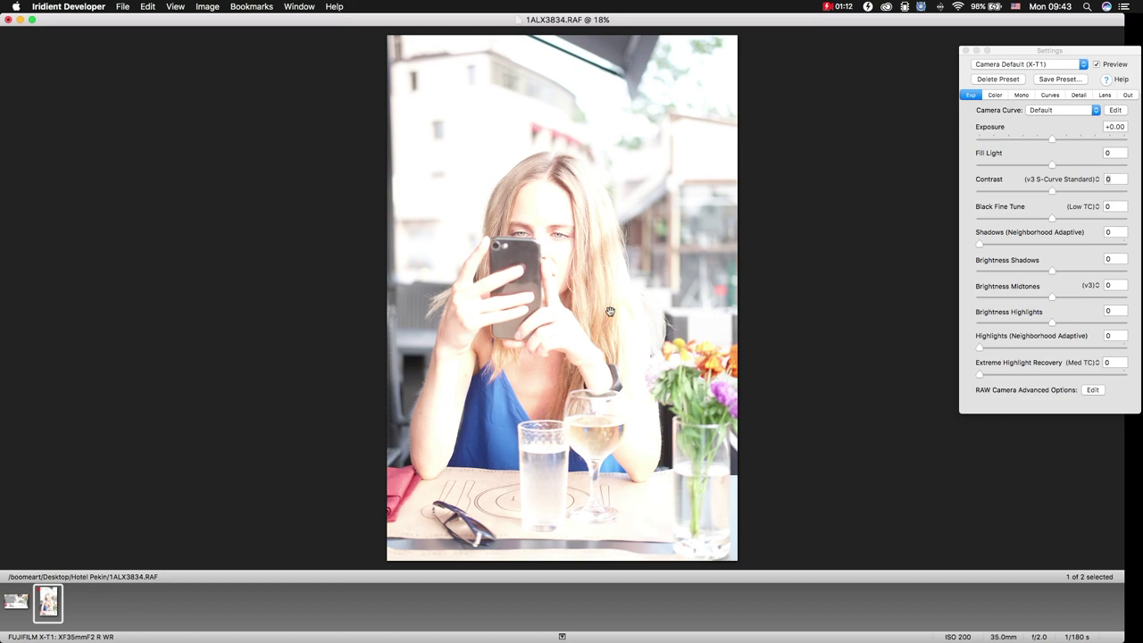
# Step: Lower Exposure to -1.71 and Fill Light to -9 on the overexposed portrait
pyautogui.click(1021, 191)
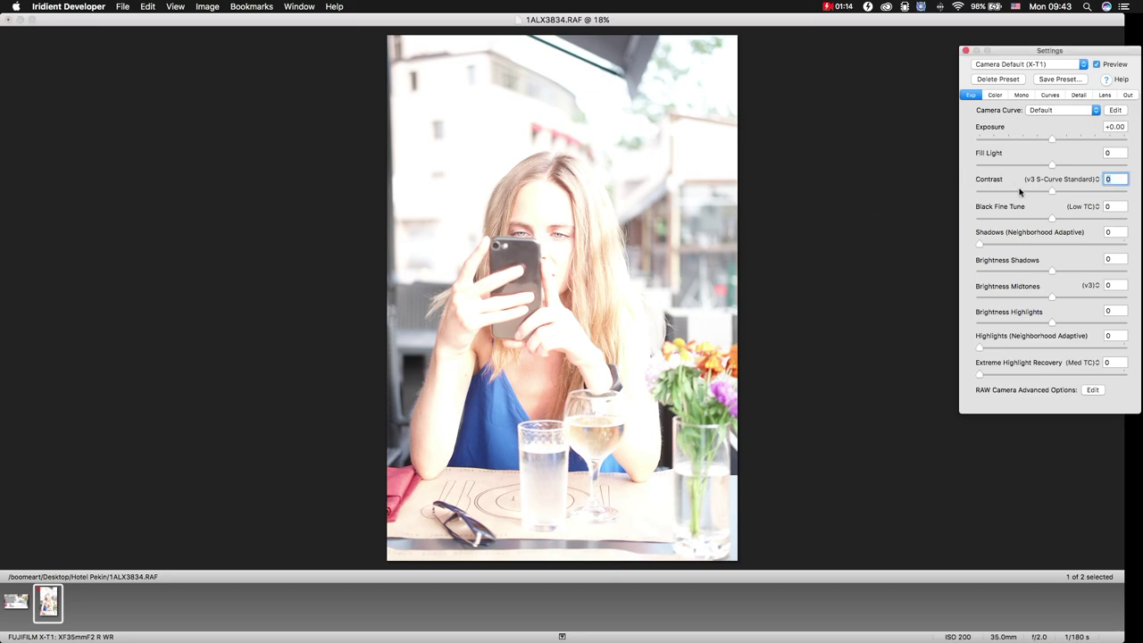
pyautogui.moveTo(1051, 140); pyautogui.dragTo(1028, 143)
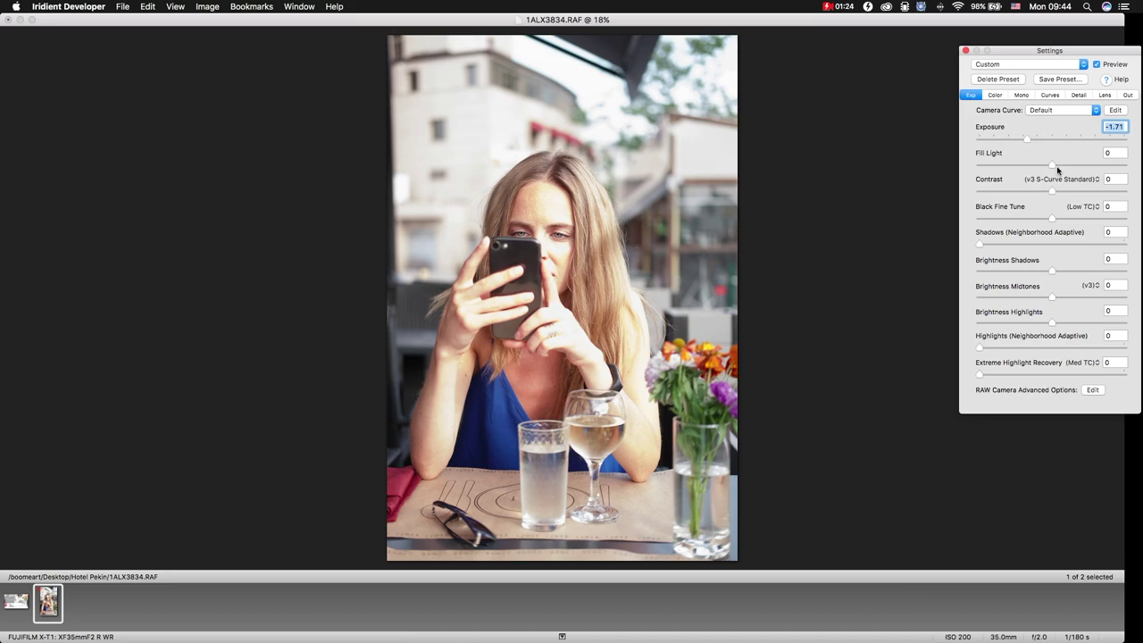
pyautogui.moveTo(1051, 166); pyautogui.dragTo(1047, 167)
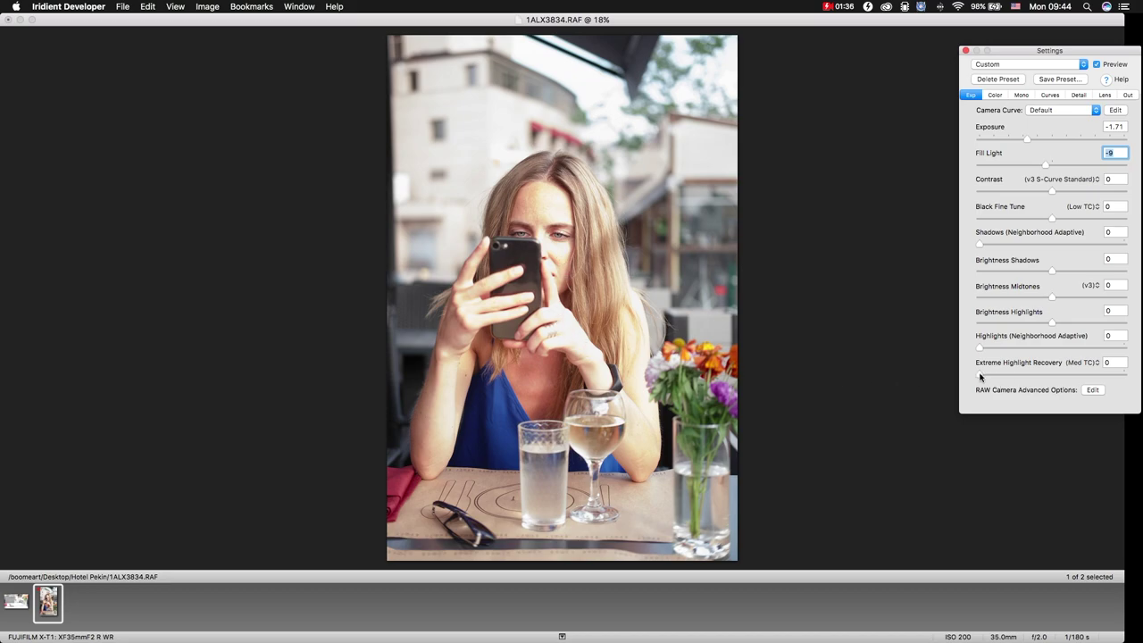
# Step: Keep extreme highlight recovery at 0 and set Neighborhood Adaptive Highlights to +36
pyautogui.moveTo(979, 376)
pyautogui.mouseDown()
pyautogui.moveTo(1103, 376)
pyautogui.moveTo(977, 377)
pyautogui.mouseUp()
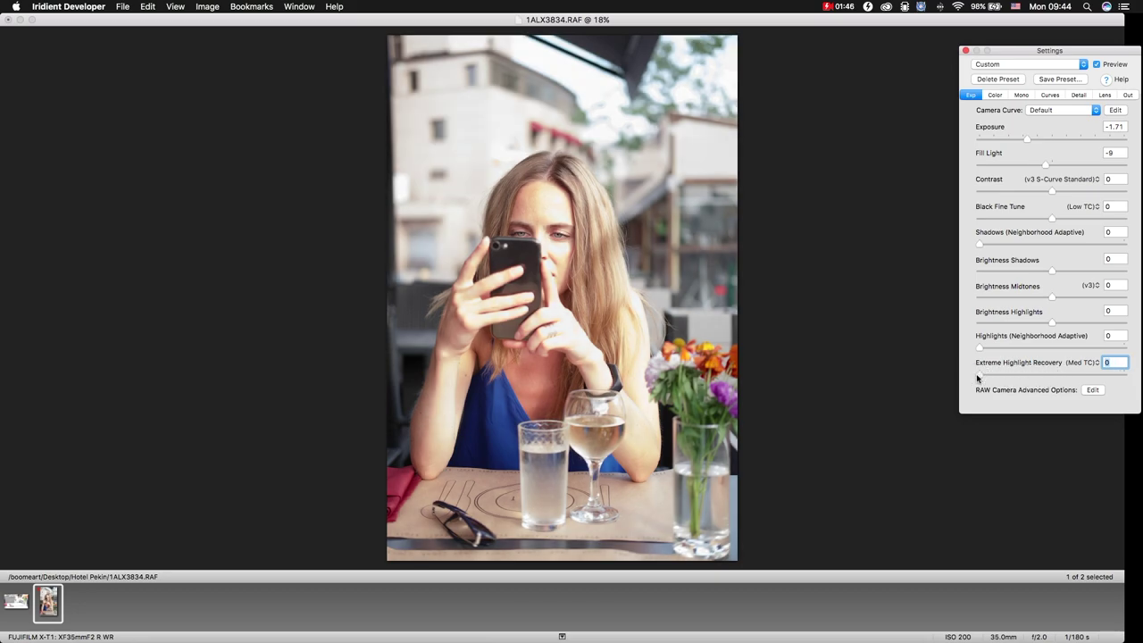
pyautogui.click(978, 378)
pyautogui.click(1023, 348)
pyautogui.moveTo(1023, 350); pyautogui.dragTo(1033, 350)
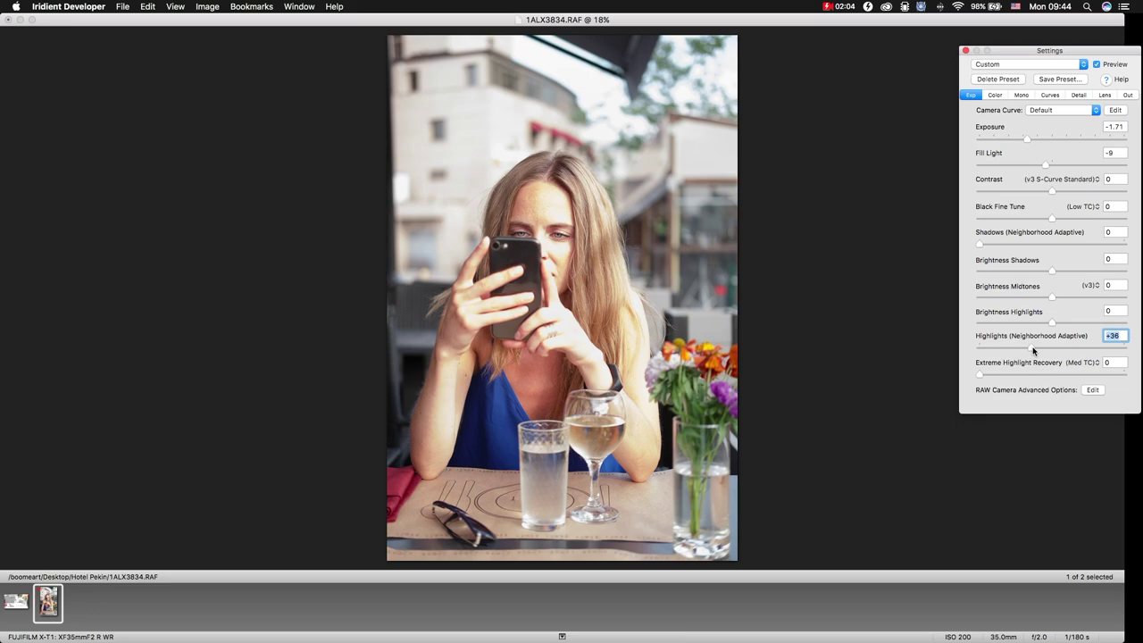
# Step: Set the white balance Temperature to 3400 K
pyautogui.click(997, 94)
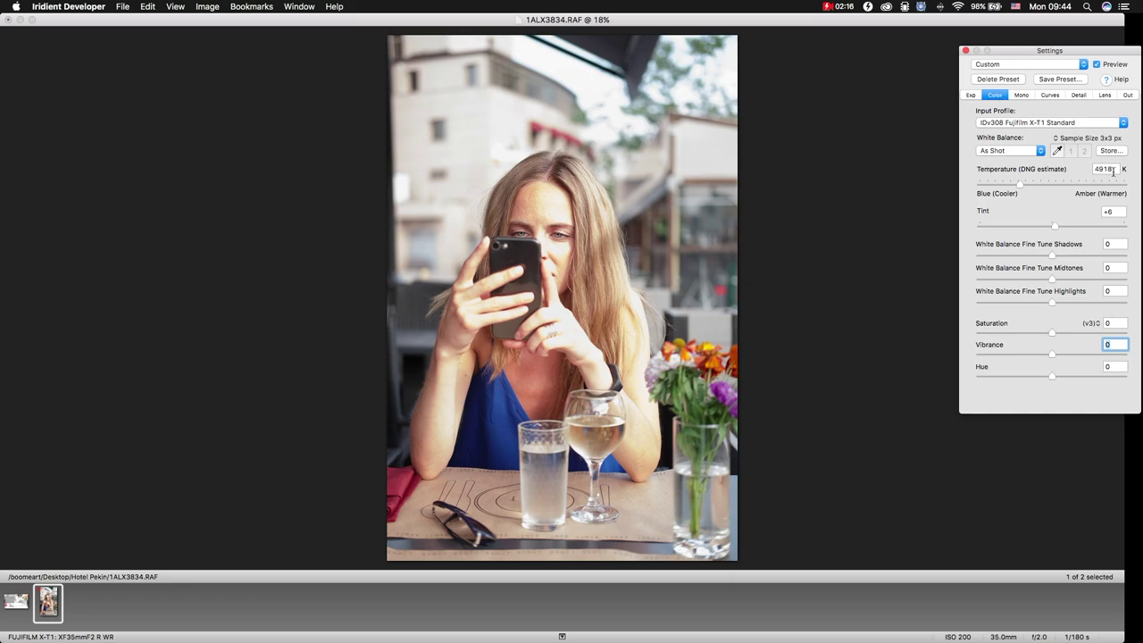
pyautogui.doubleClick(1113, 169)
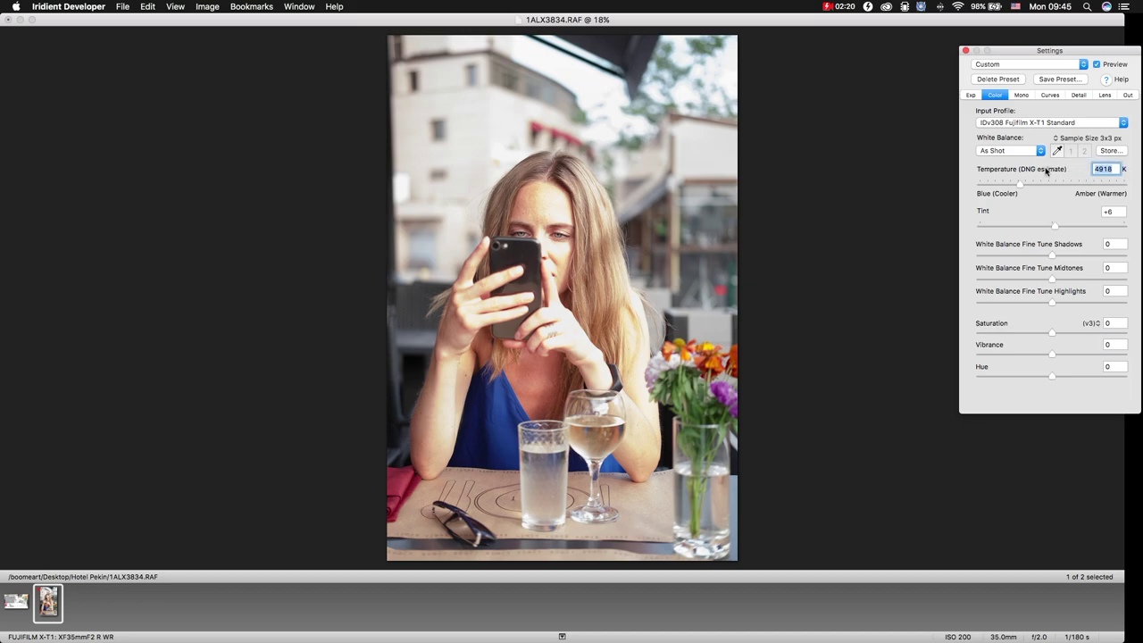
pyautogui.write('3400')
pyautogui.press('Return')
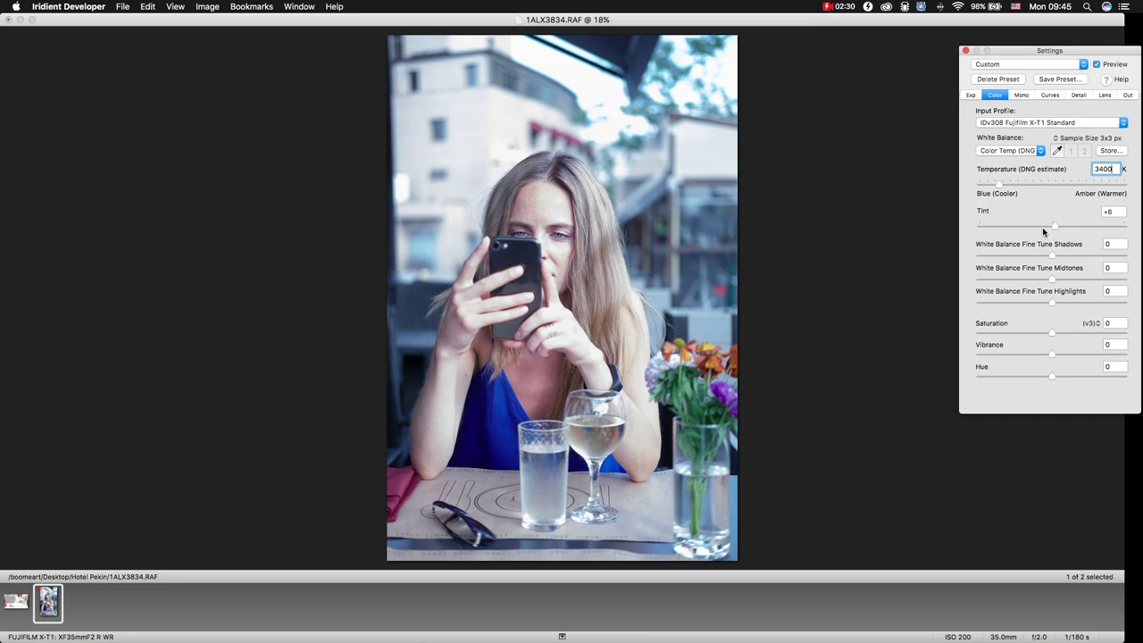
# Step: Set Tint to -10, Midtones fine tune to +13 and Highlights fine tune to +6
pyautogui.moveTo(1054, 229); pyautogui.dragTo(1049, 229)
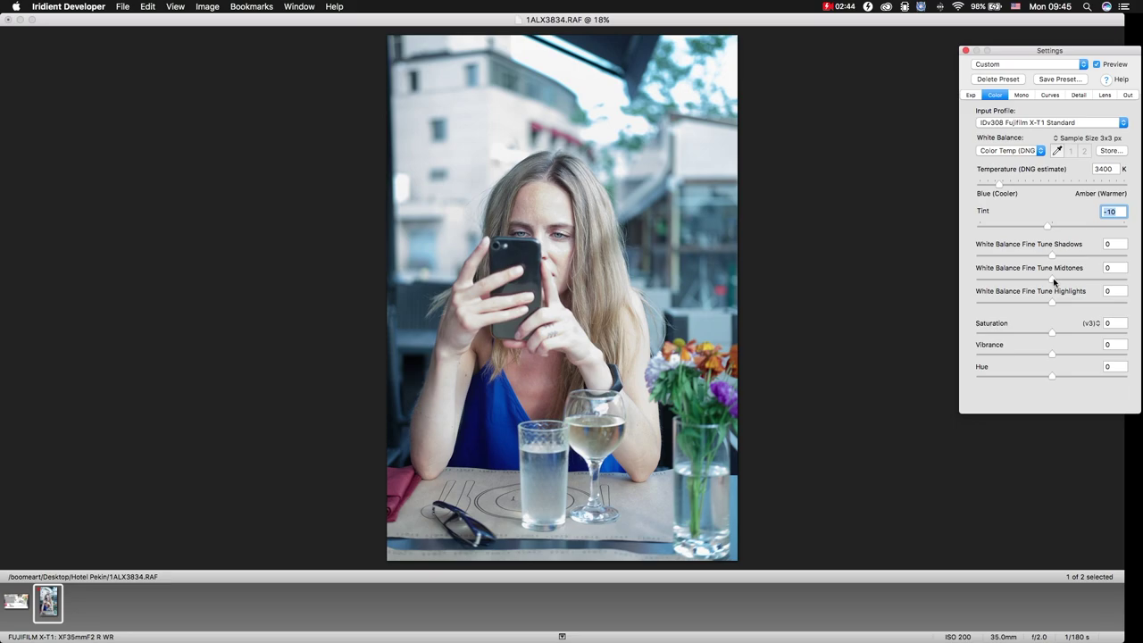
pyautogui.moveTo(1053, 279); pyautogui.dragTo(1060, 282)
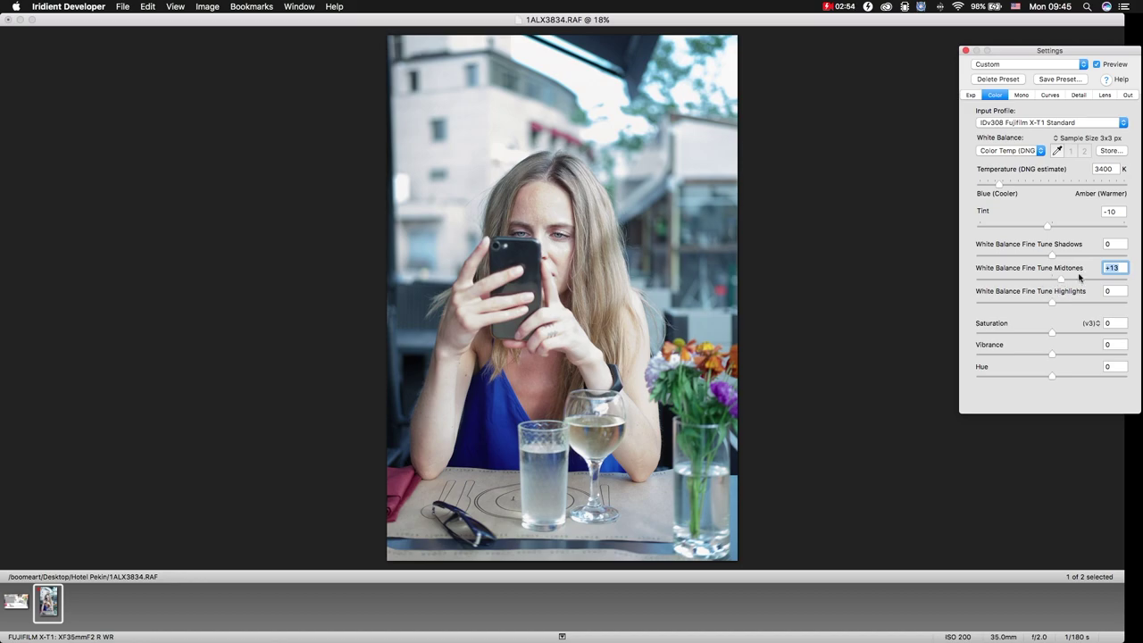
pyautogui.moveTo(1052, 305); pyautogui.dragTo(1057, 305)
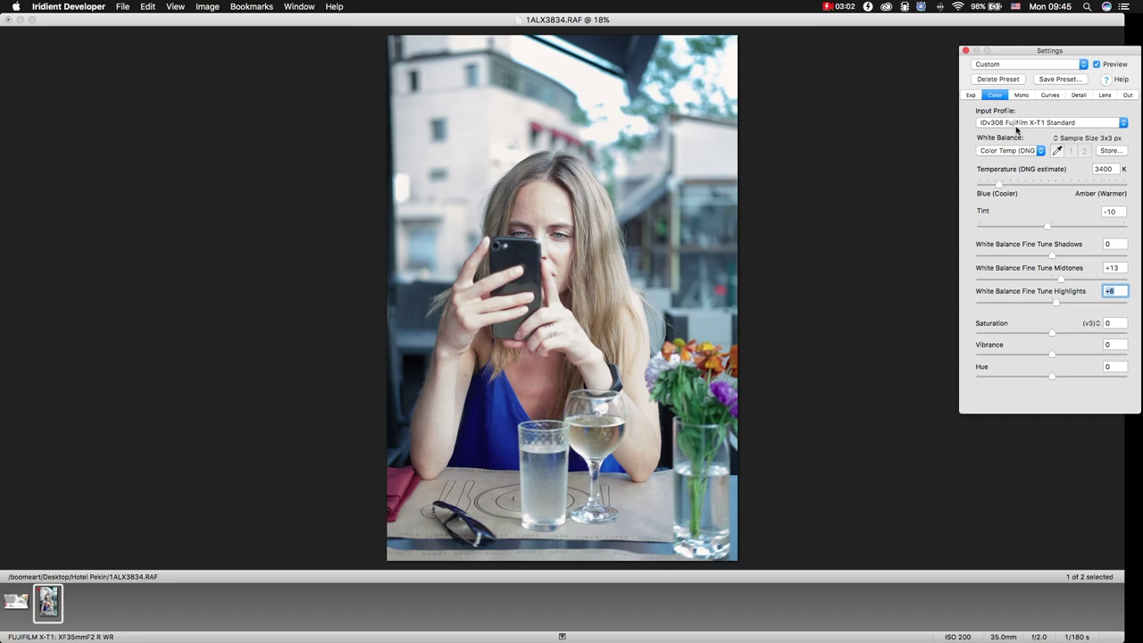
pyautogui.click(1078, 94)
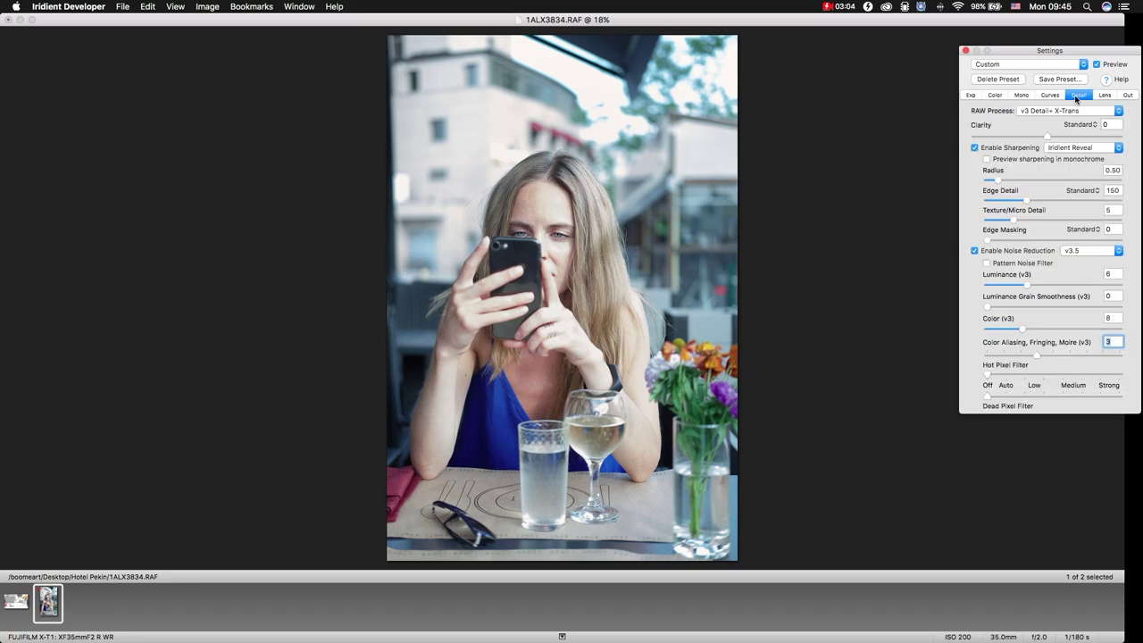
# Step: Set Luminance, Color and Color Aliasing noise reduction to 0, and Hot/Dead Pixel Filters to Auto
pyautogui.moveTo(1065, 287); pyautogui.dragTo(988, 308)
pyautogui.click(986, 330)
pyautogui.click(987, 354)
pyautogui.click(1006, 375)
pyautogui.click(1005, 396)
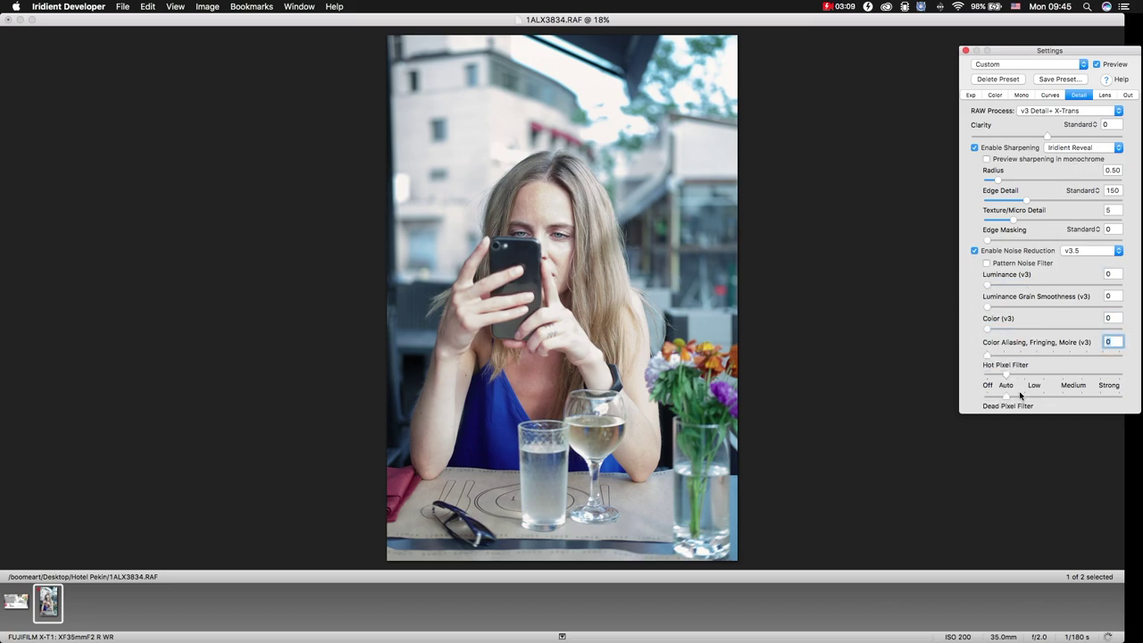
pyautogui.click(970, 96)
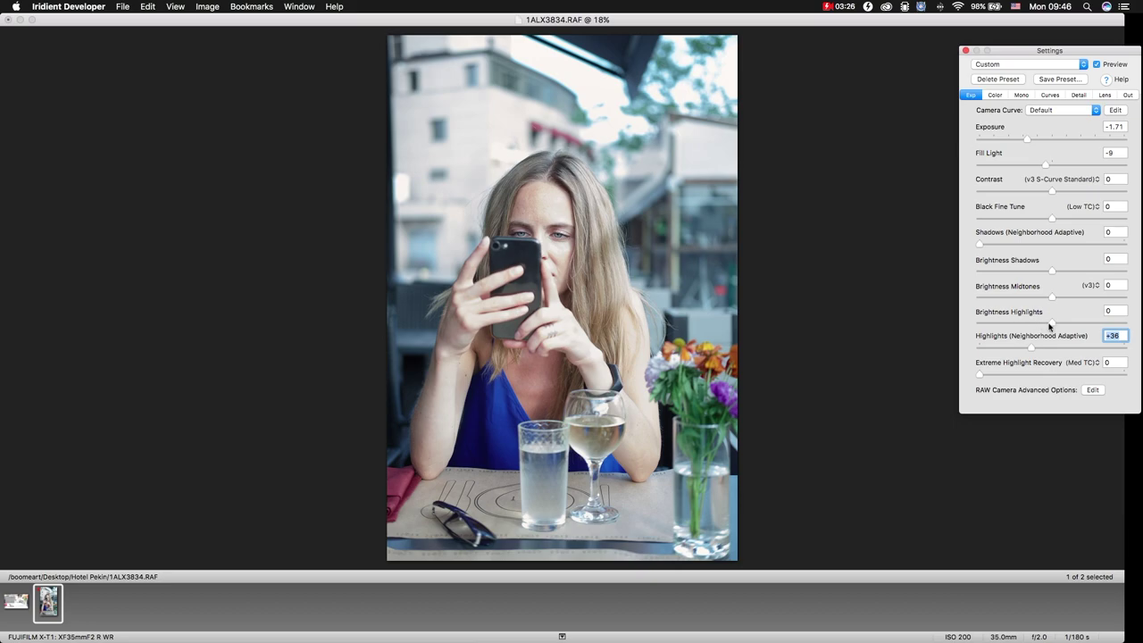
# Step: Set Brightness Highlights to -90, Brightness Midtones to +9 and Contrast to +23
pyautogui.moveTo(1052, 323); pyautogui.dragTo(973, 327)
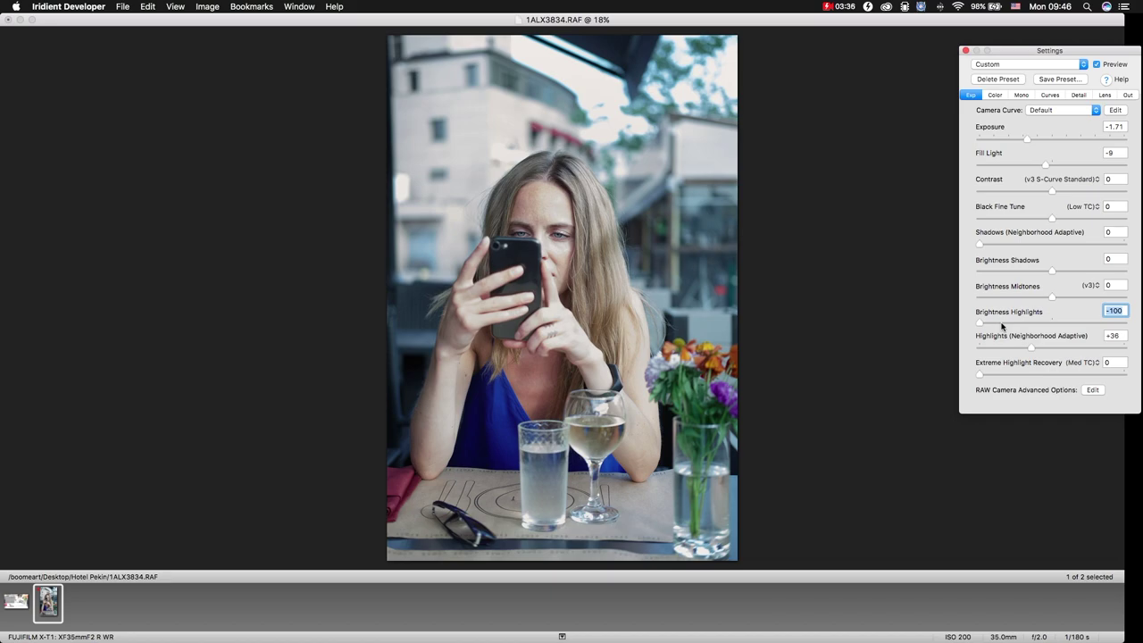
pyautogui.moveTo(980, 323); pyautogui.dragTo(985, 323)
pyautogui.moveTo(1052, 299); pyautogui.dragTo(1061, 301)
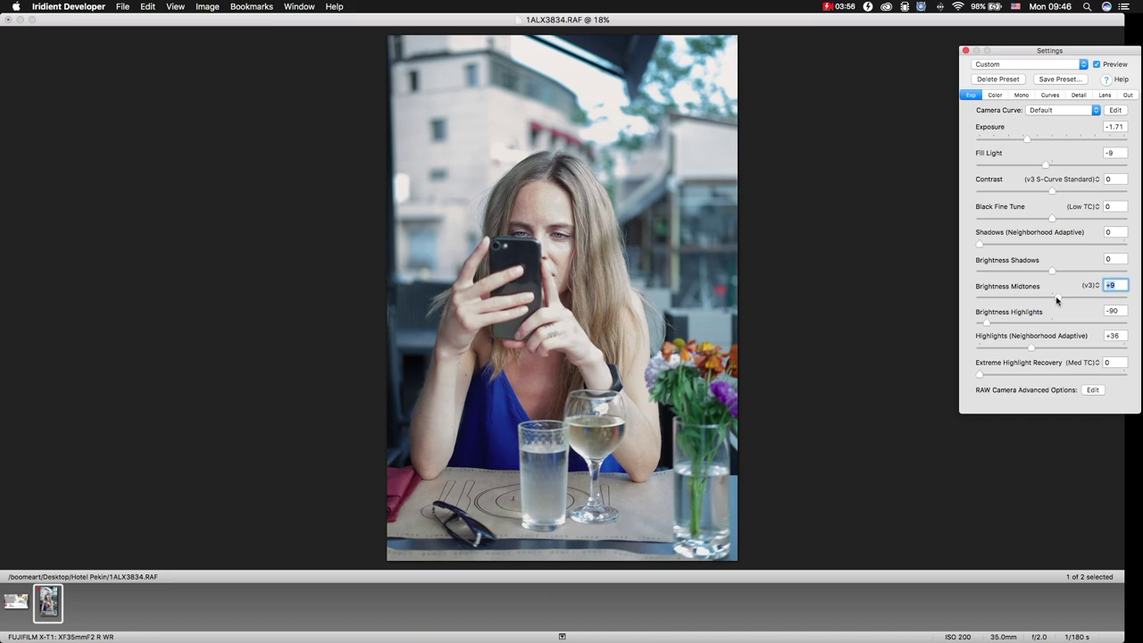
pyautogui.click(1069, 193)
pyautogui.click(1057, 96)
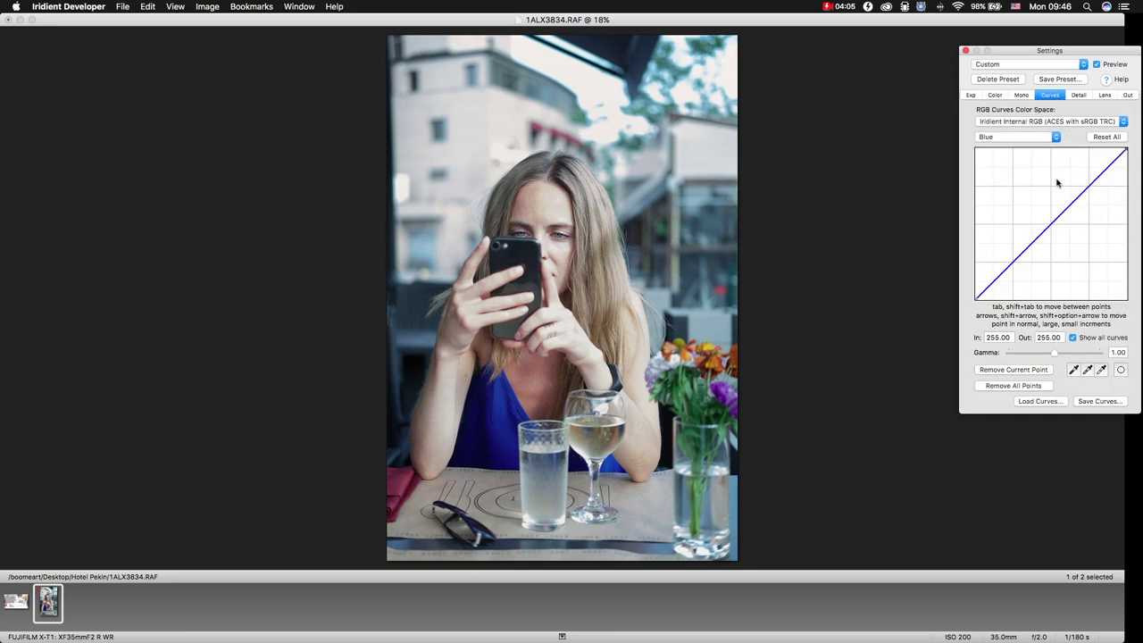
# Step: Try control points on the Blue curve, then remove all points to leave it straight
pyautogui.click(1036, 243)
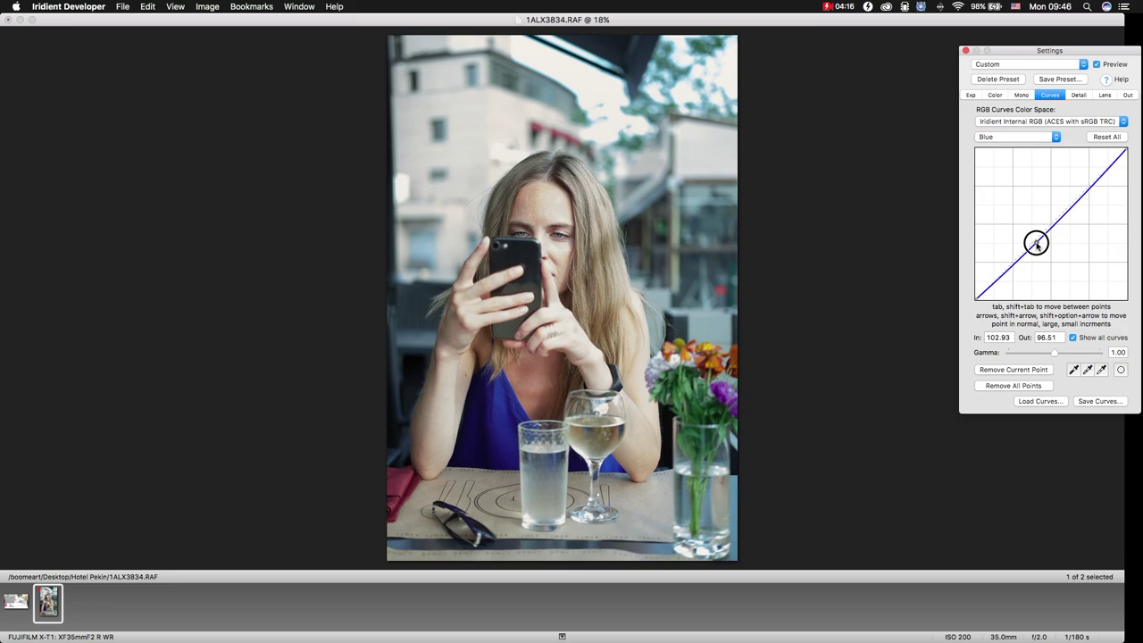
pyautogui.click(1001, 277)
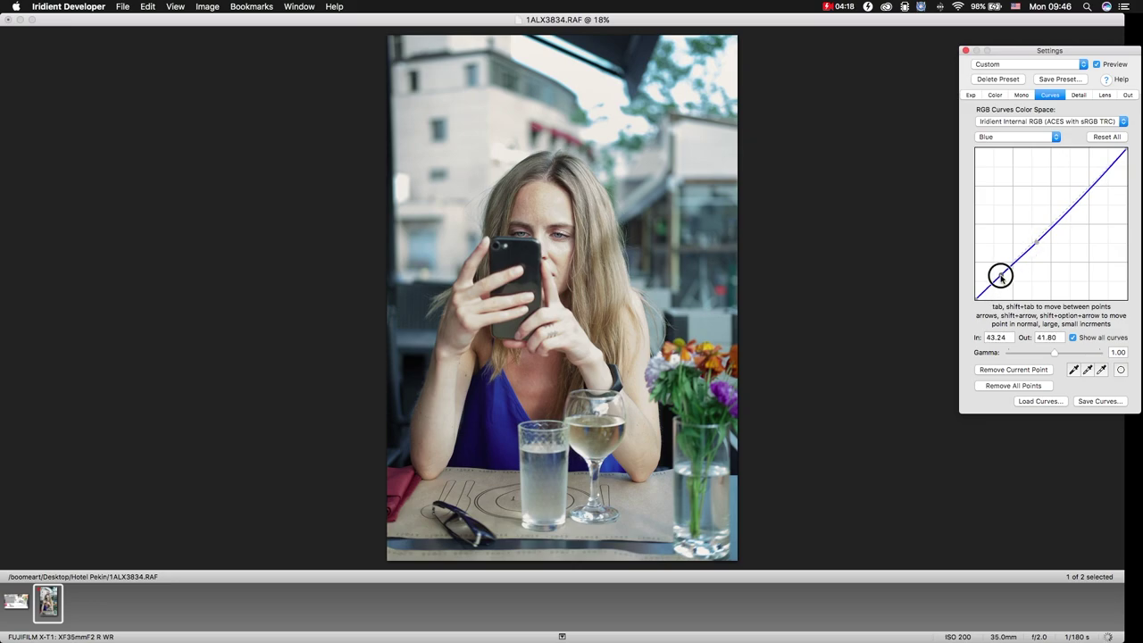
pyautogui.click(1036, 245)
pyautogui.moveTo(1036, 244); pyautogui.dragTo(1036, 239)
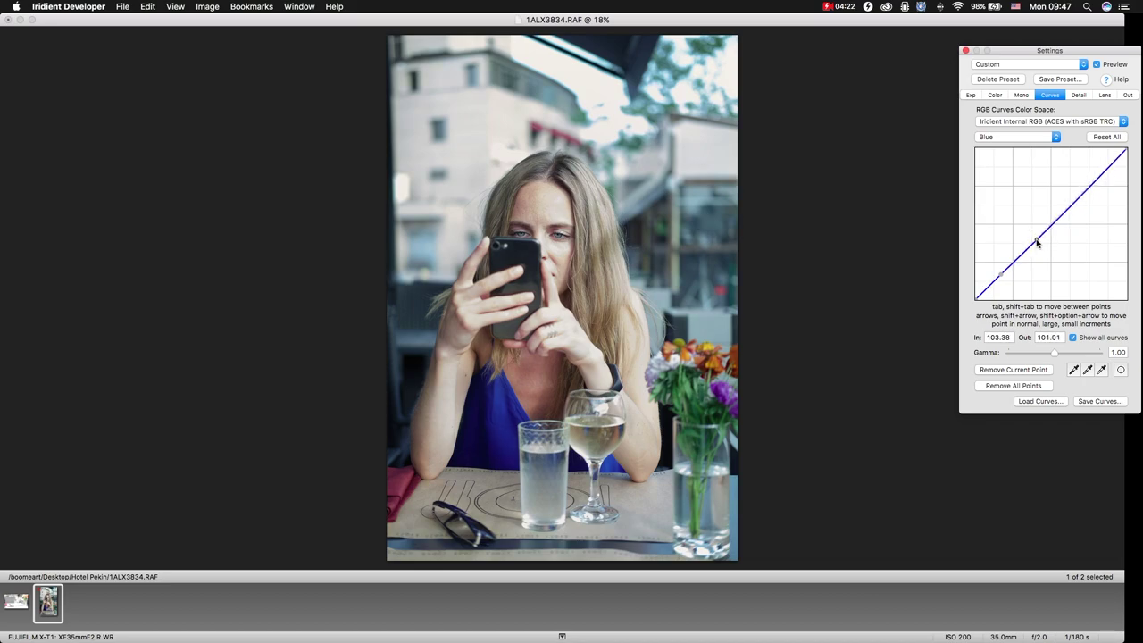
pyautogui.click(1023, 387)
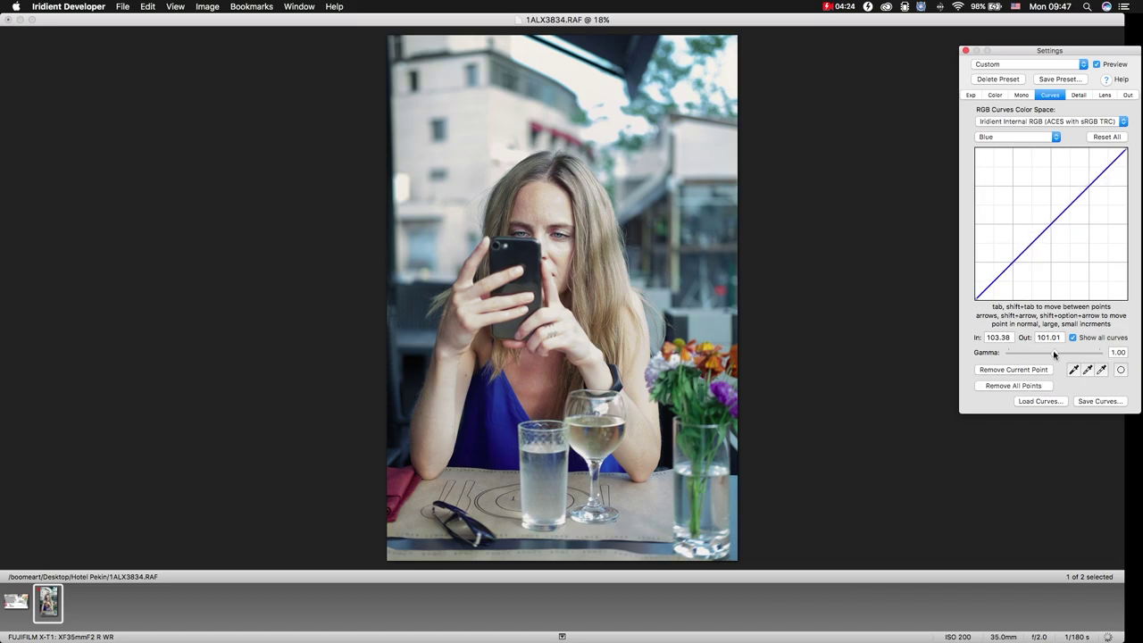
# Step: Lower the Lightness curve's top endpoint to an output of about 98.58
pyautogui.click(1022, 139)
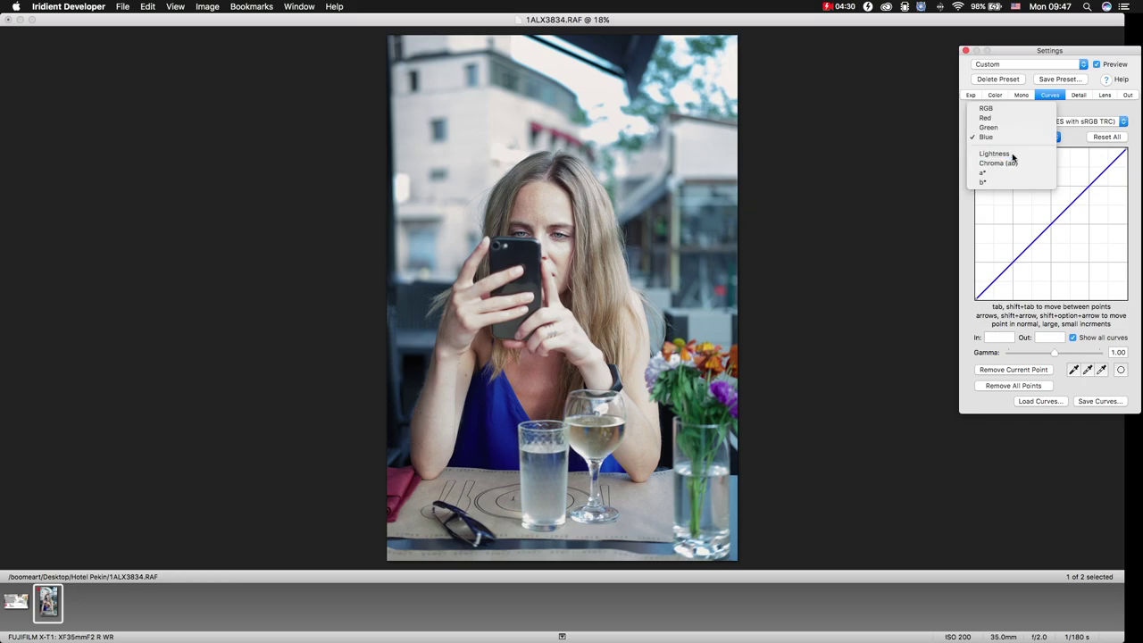
pyautogui.click(1012, 158)
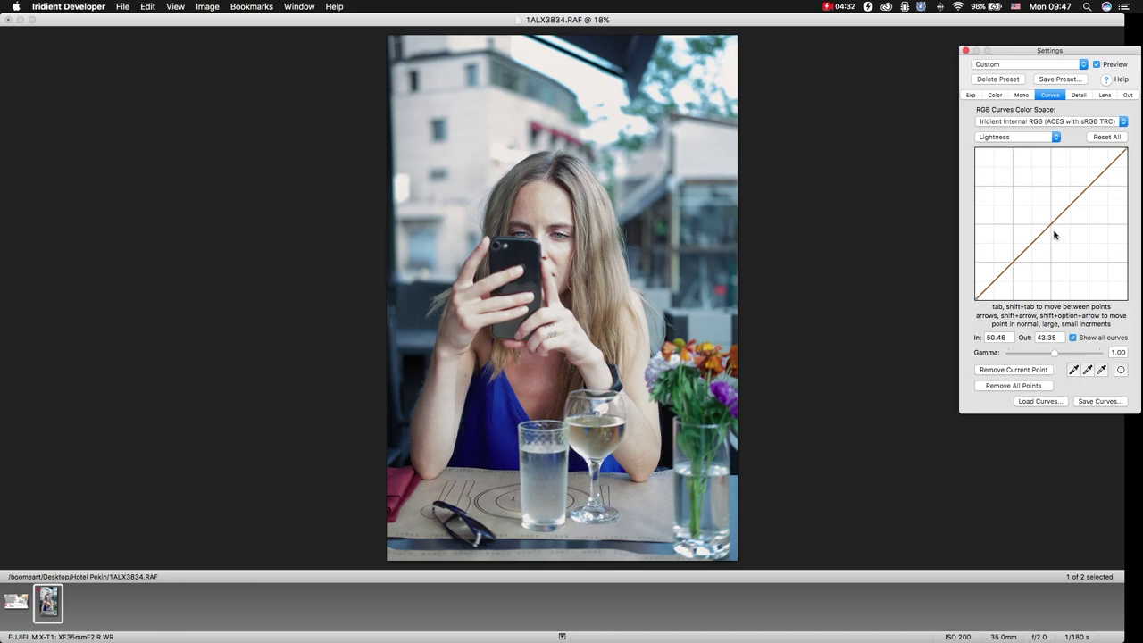
pyautogui.moveTo(1127, 154); pyautogui.dragTo(1127, 155)
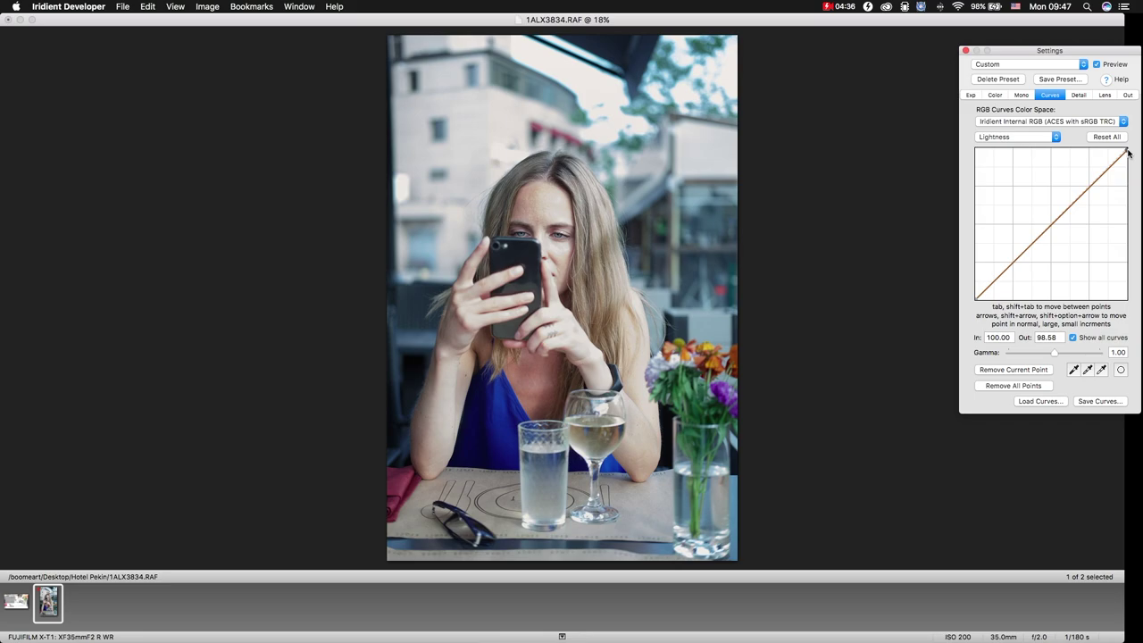
pyautogui.click(971, 95)
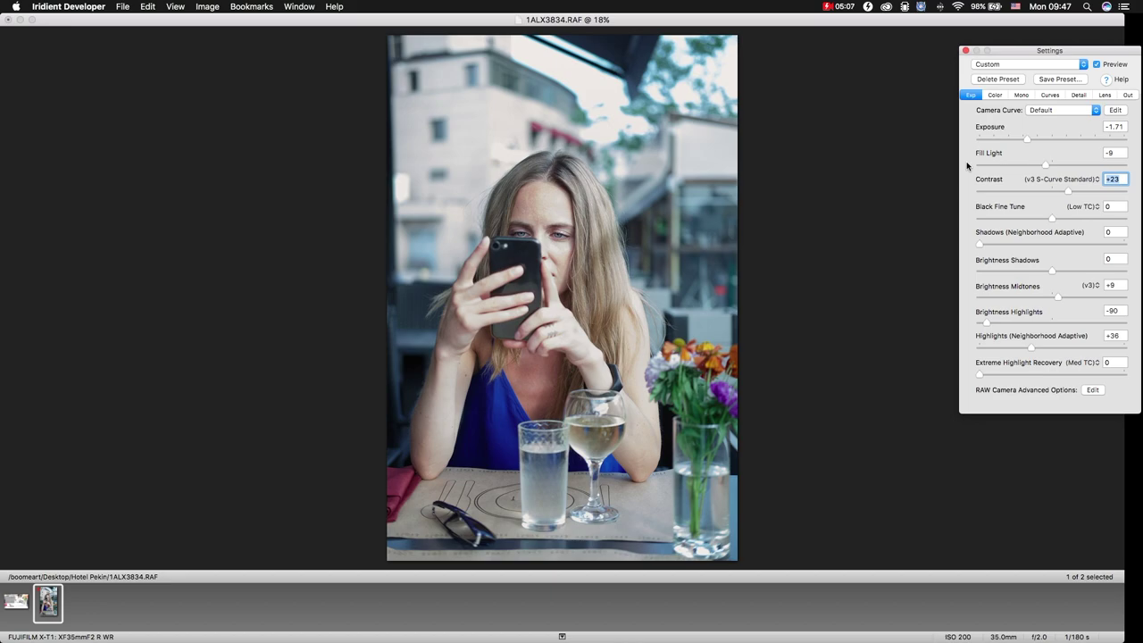
# Step: Copy the portrait's settings with Cmd+C and open the still-life 1ALX3831.RAF
pyautogui.press('super+c')
pyautogui.click(10, 607)
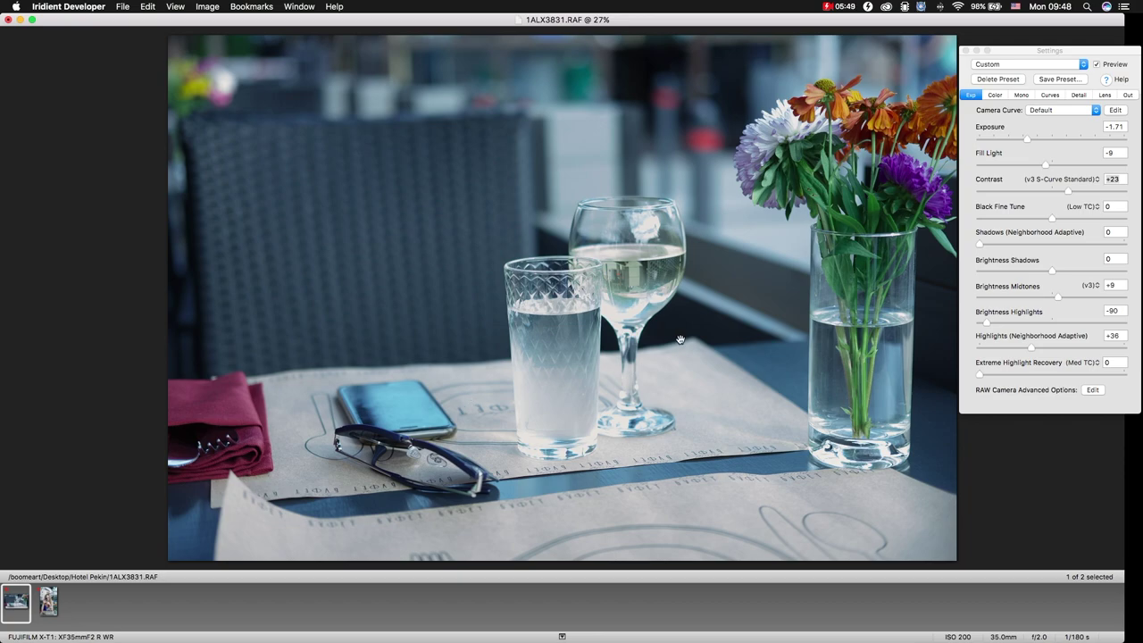
# Step: Raise the still-life's colour Temperature from 3400 K to 4936 K
pyautogui.click(995, 94)
pyautogui.moveTo(999, 186); pyautogui.dragTo(1020, 186)
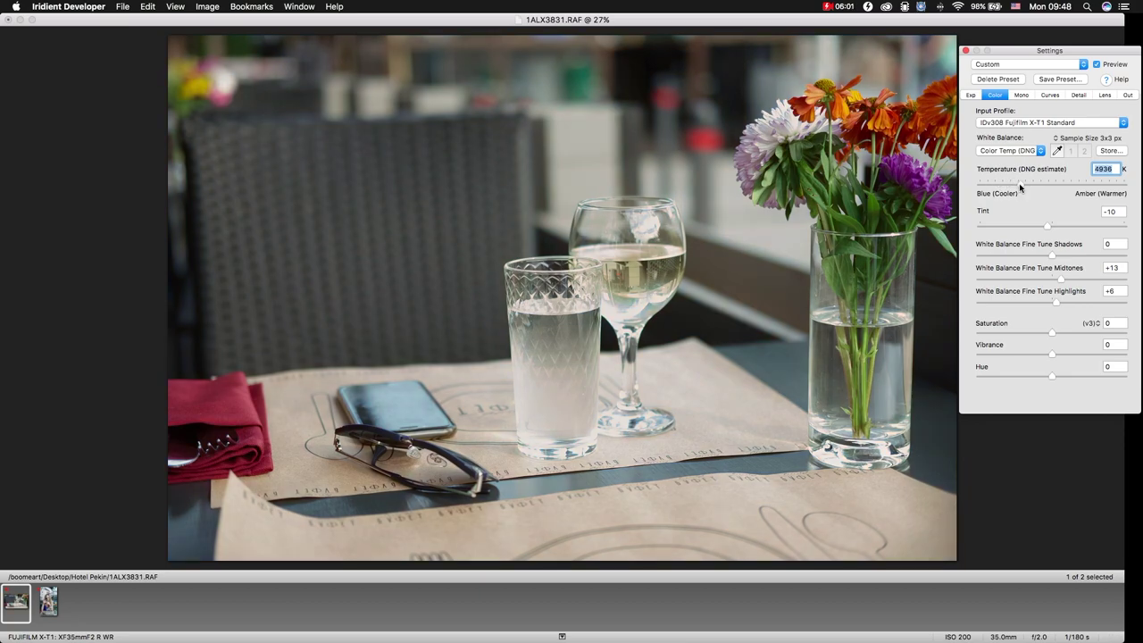